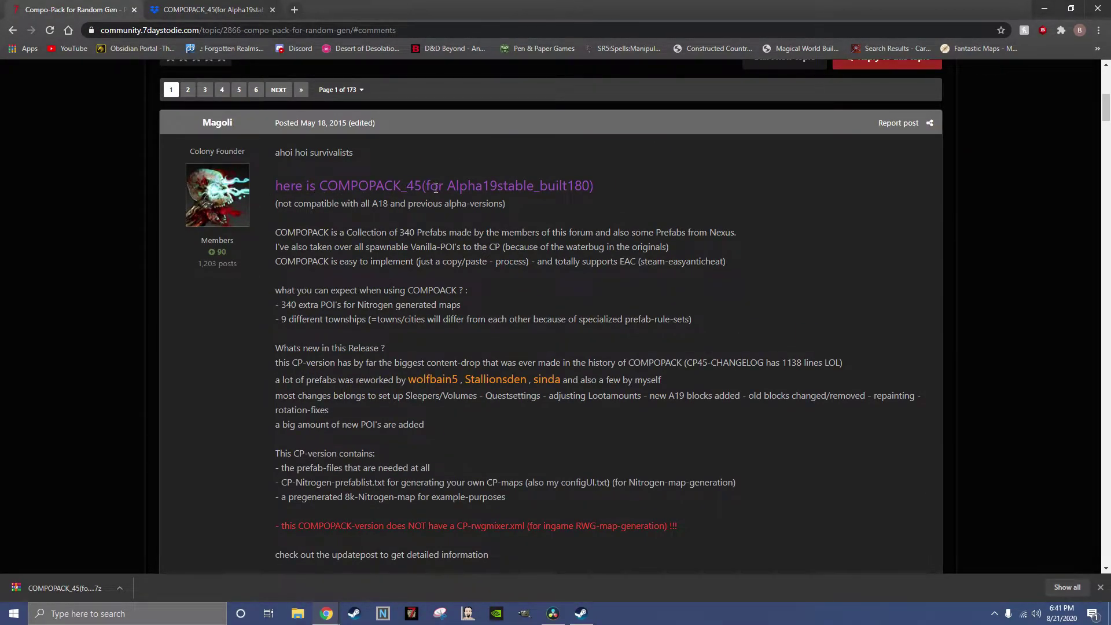
Find the COMPOPACK_45 Dropbox link in the forum post and start a Direct download of the .7z archive.
scroll(204, 362, down, 7)
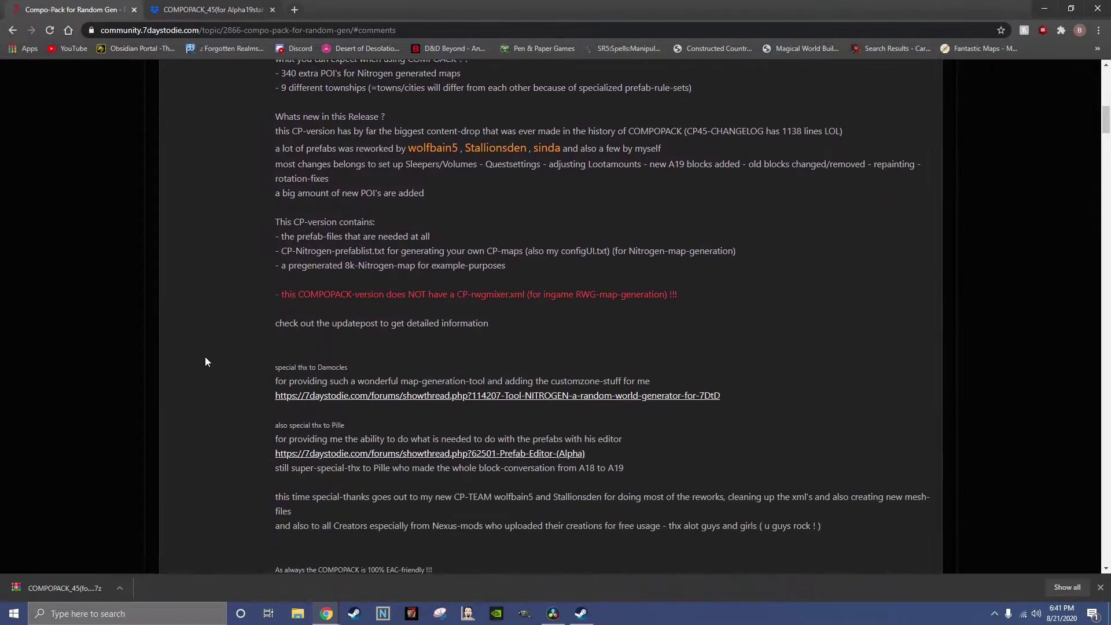
scroll(213, 368, up, 8)
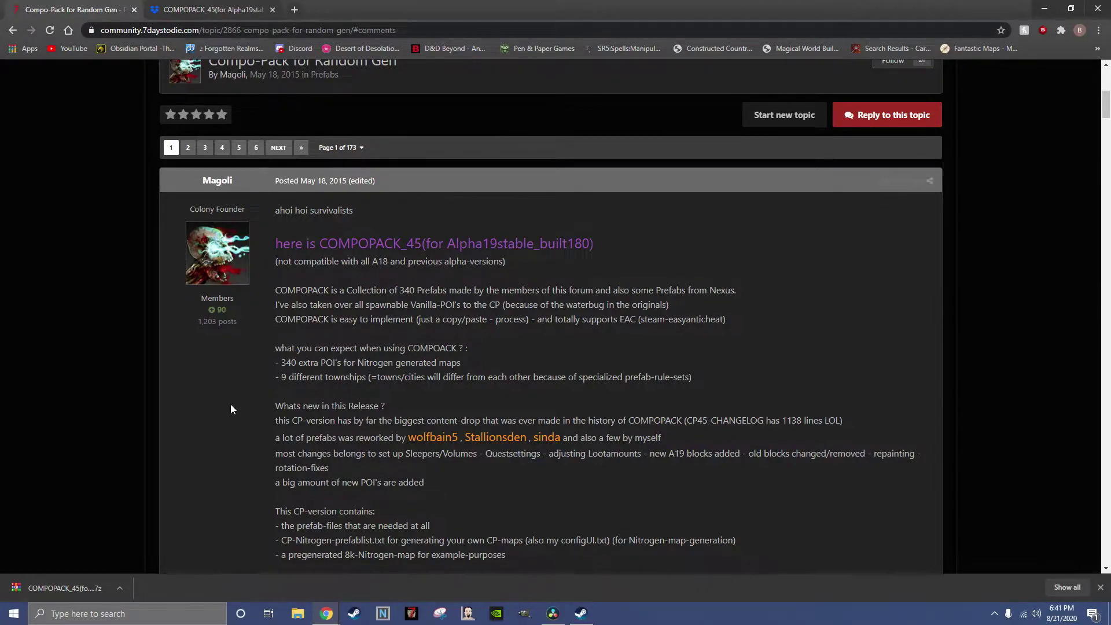
scroll(230, 405, down, 8)
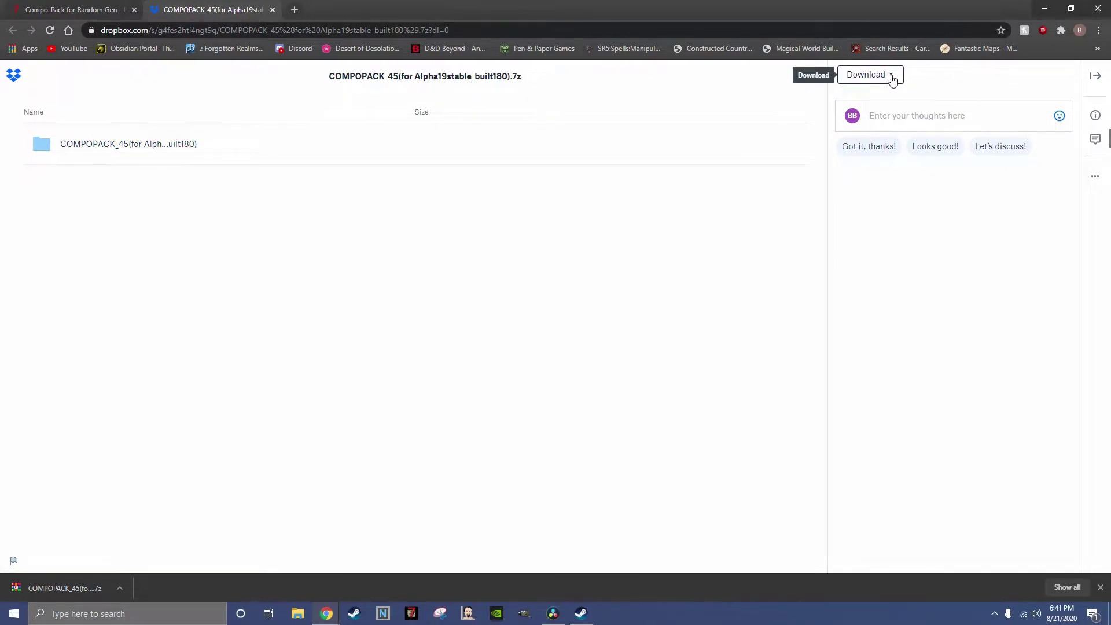
click(892, 80)
click(869, 106)
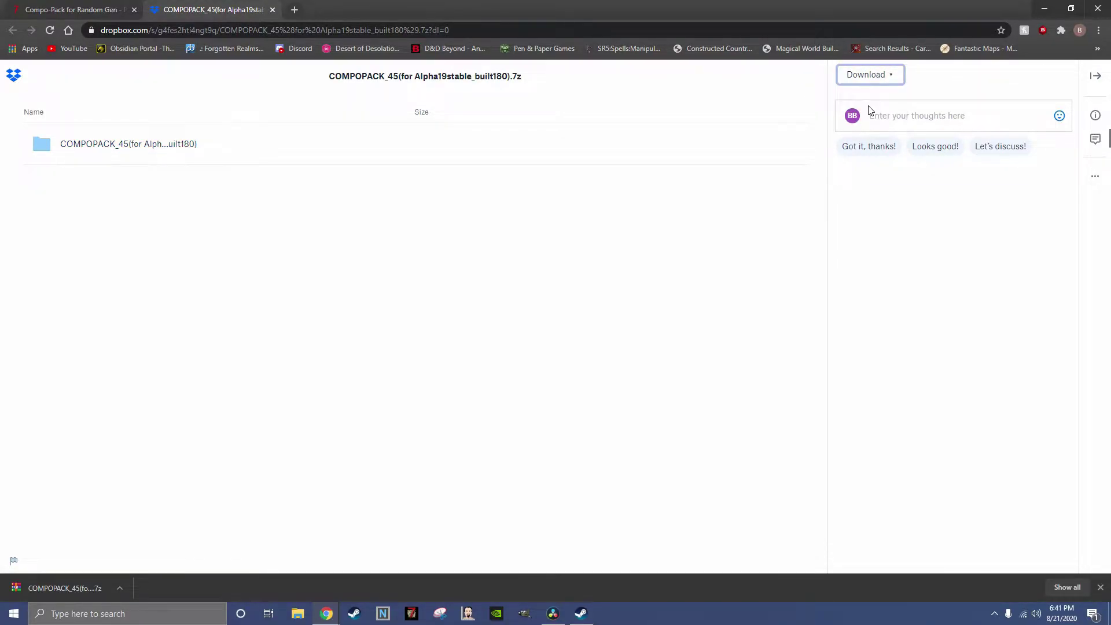
Open NitroGen's output folder, close NitroGen, and go to NitroGen_WorldGenerator\resources.
click(383, 613)
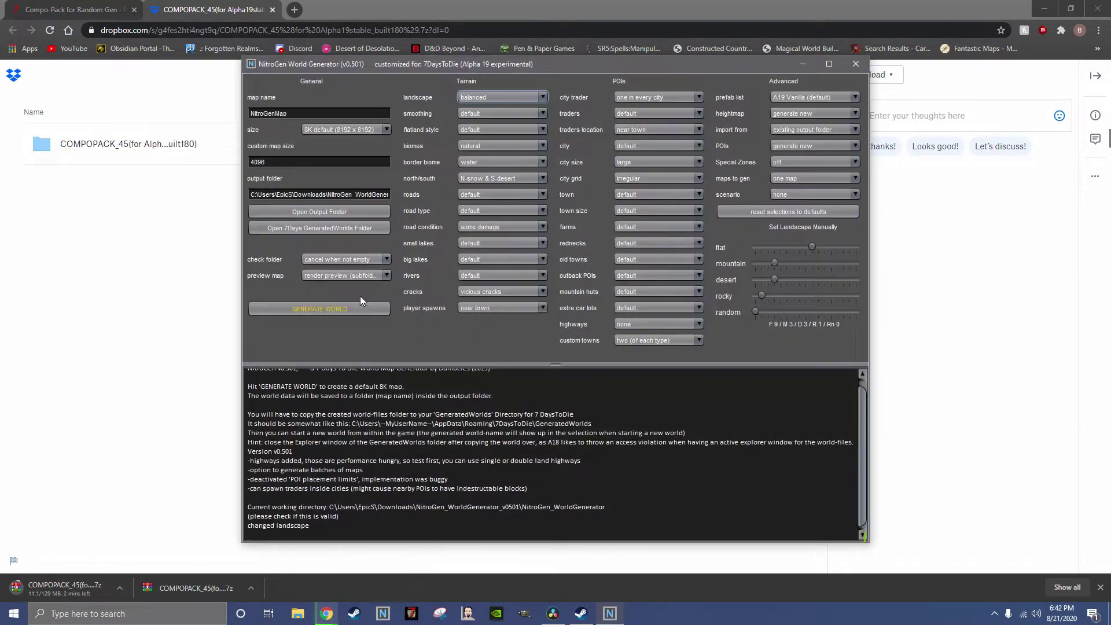
click(324, 211)
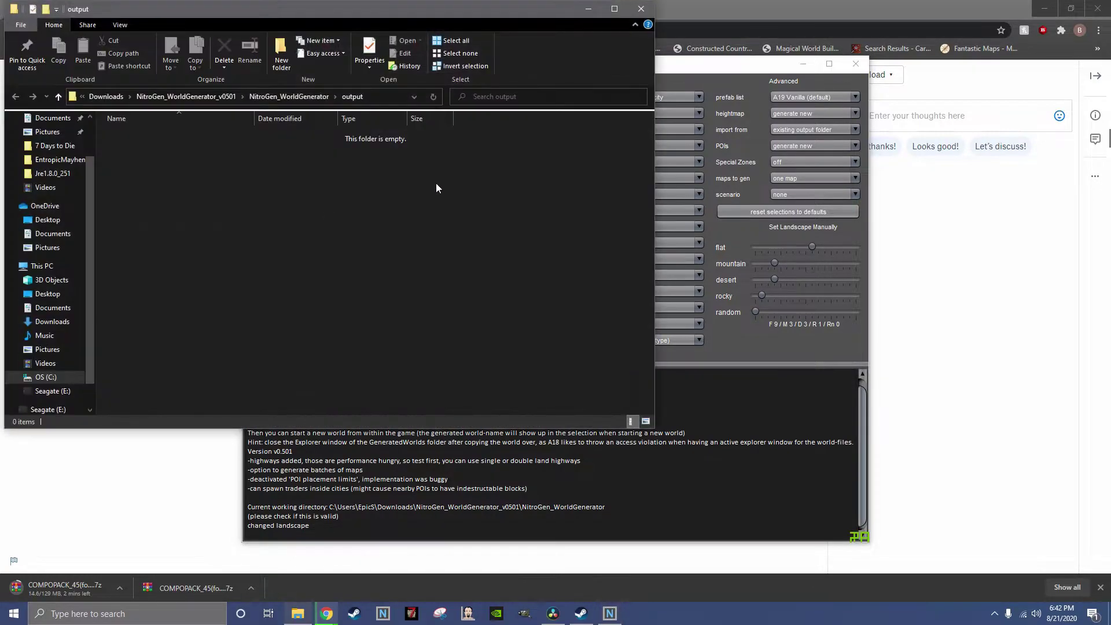
click(855, 63)
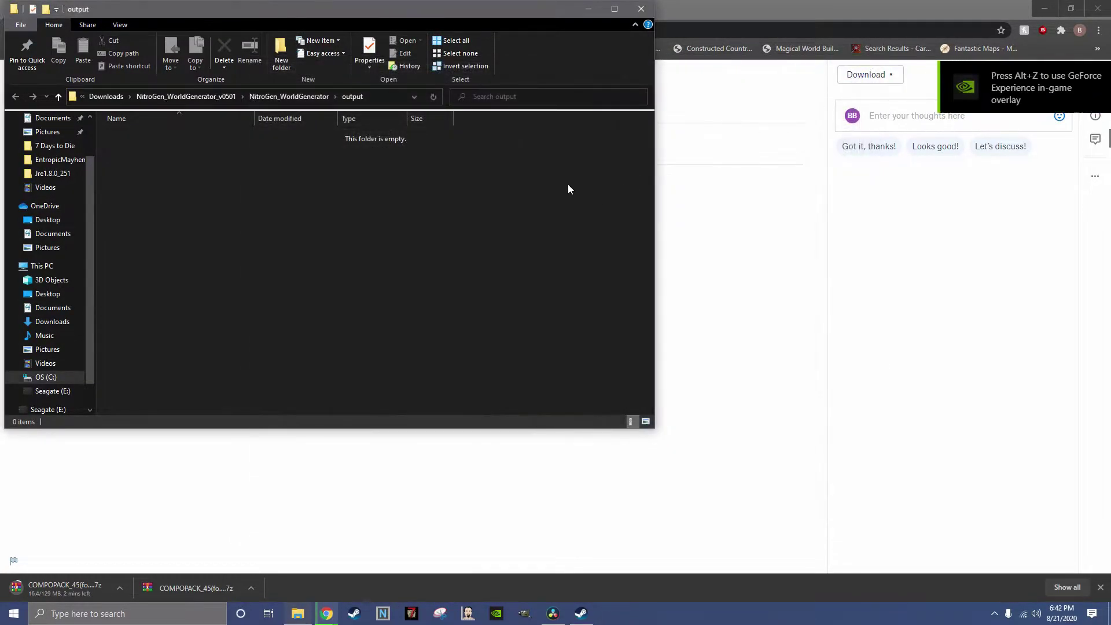
drag(470, 14, 834, 53)
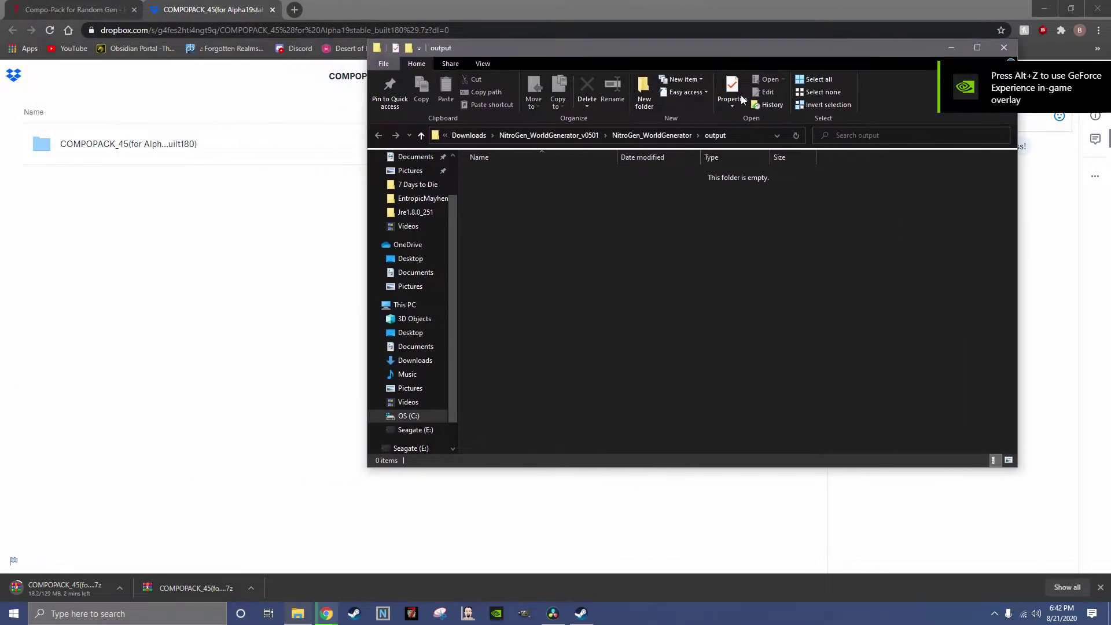
click(648, 135)
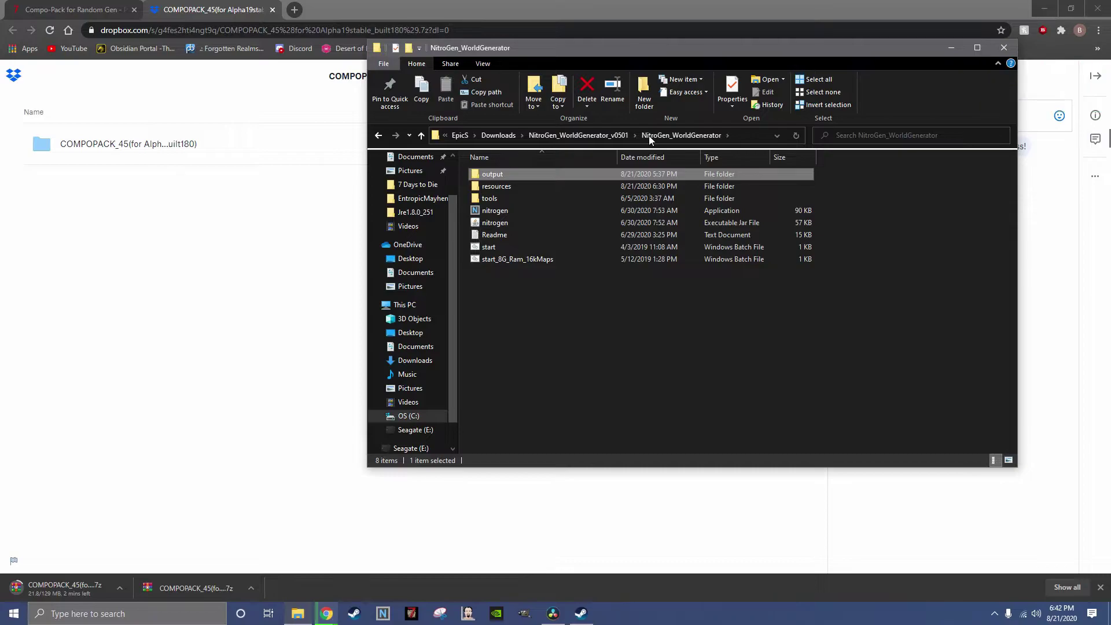
double_click(501, 186)
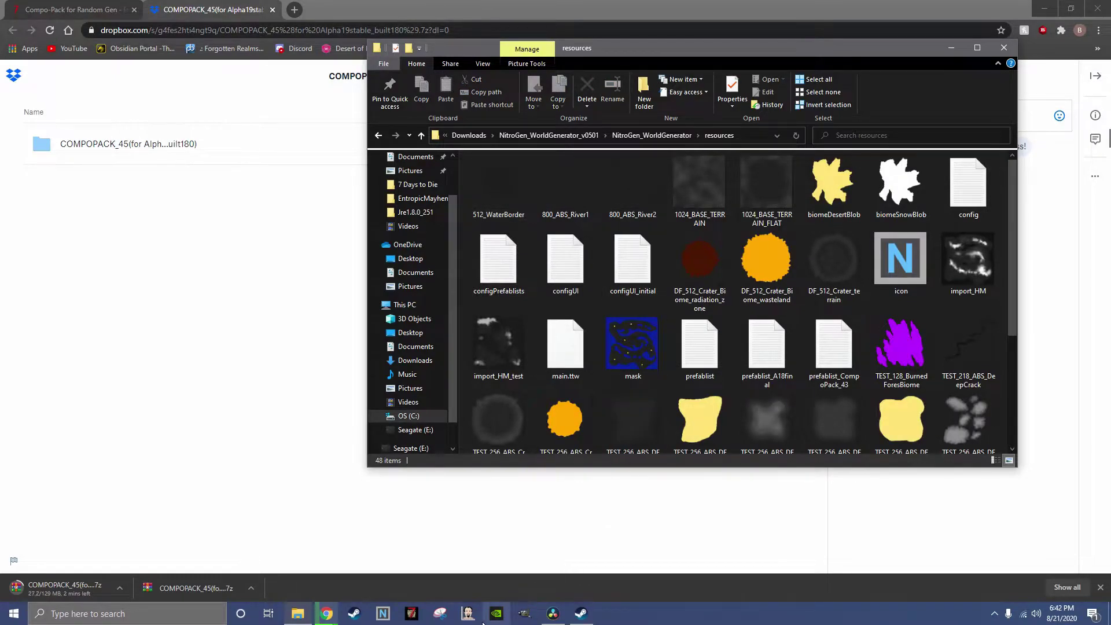
Open the 7 Days To Die install folder via the 7dLauncher shortcut's Open File Location.
right_click(412, 612)
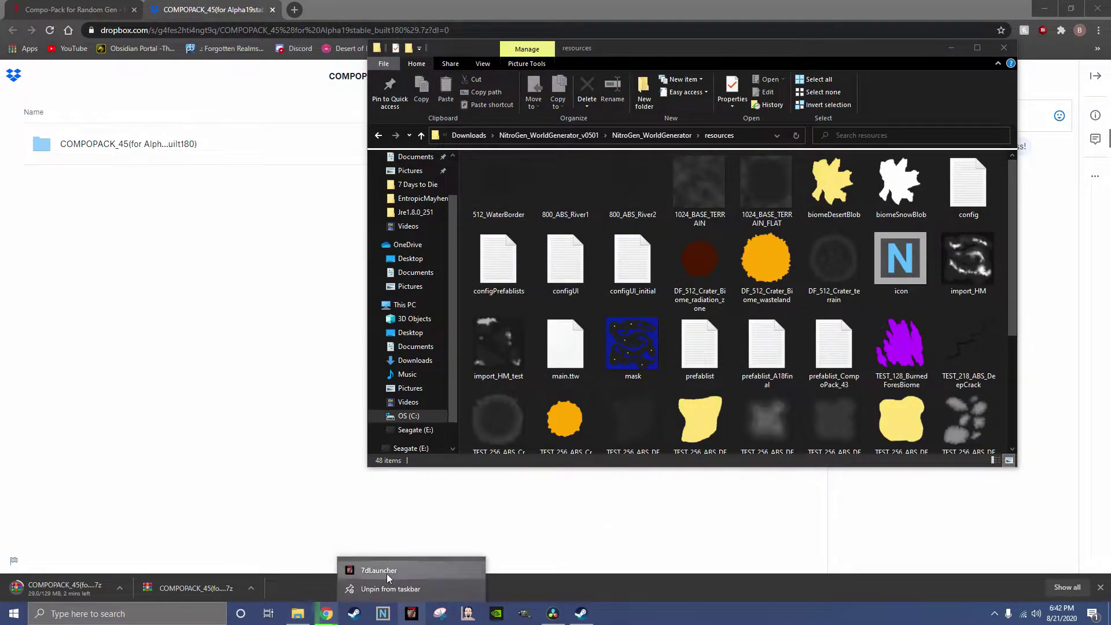
right_click(385, 573)
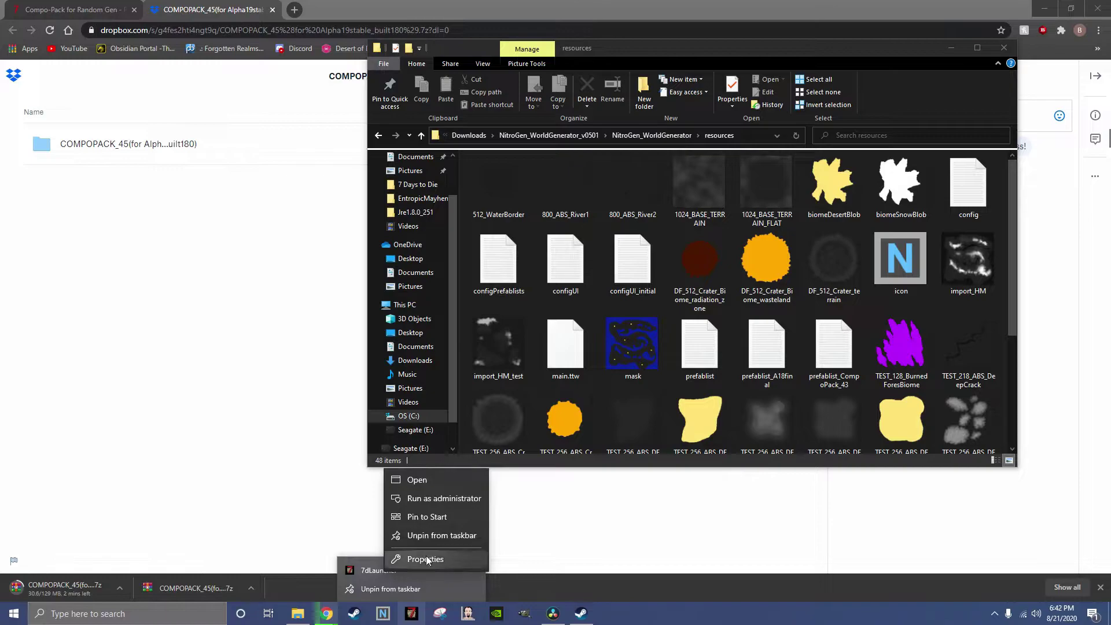
click(425, 559)
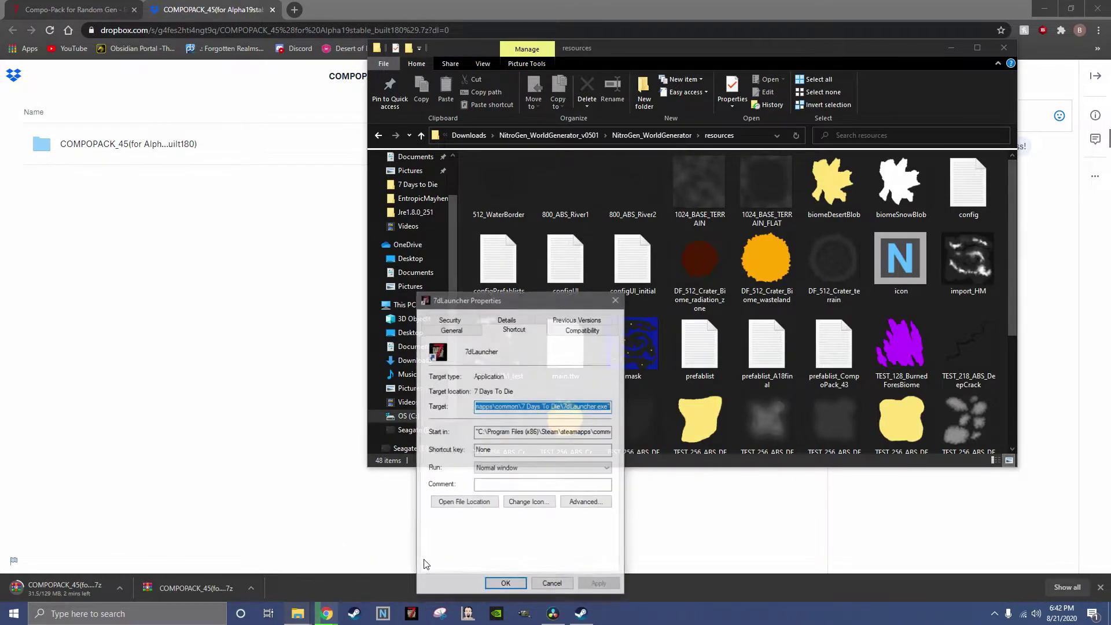
click(473, 504)
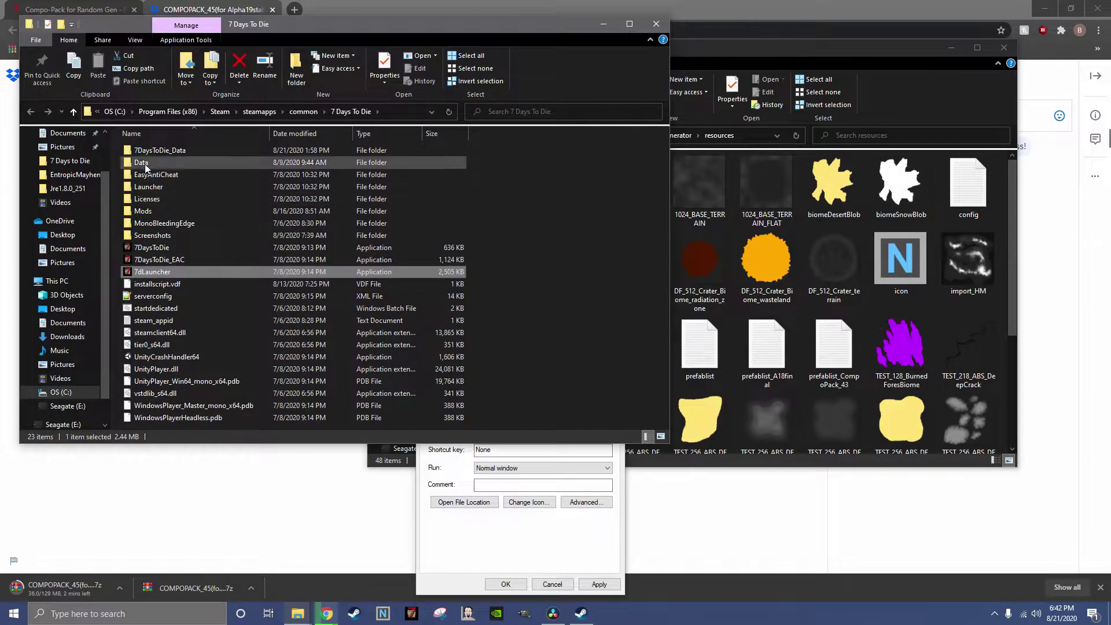
Open the game's Data\Prefabs folder in a window on the right side.
double_click(142, 162)
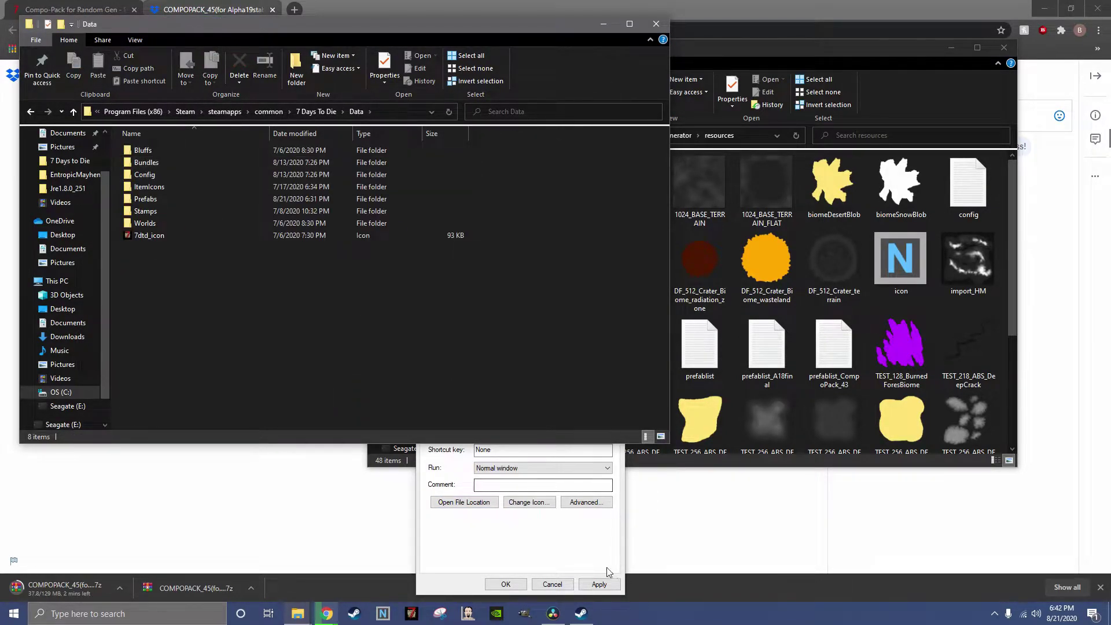
click(551, 585)
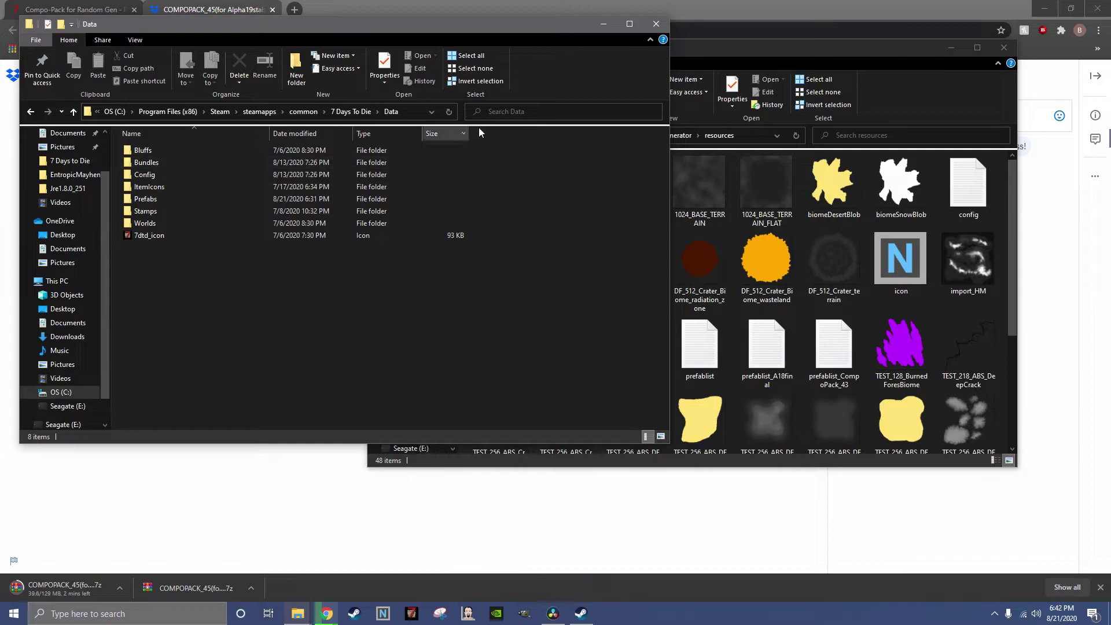
drag(469, 23, 1038, 84)
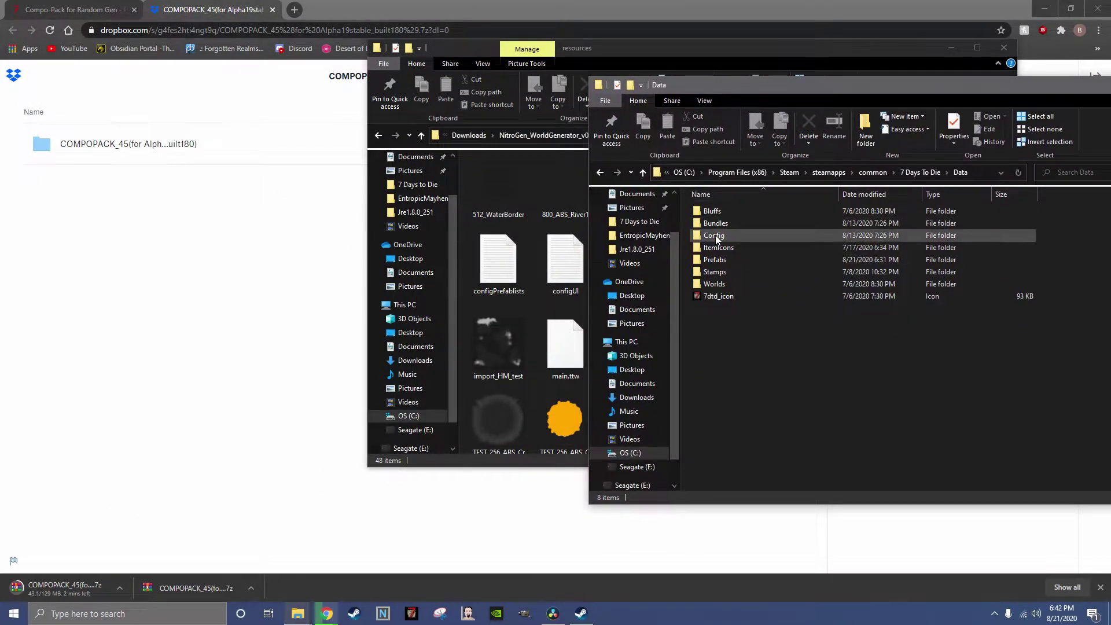
double_click(698, 259)
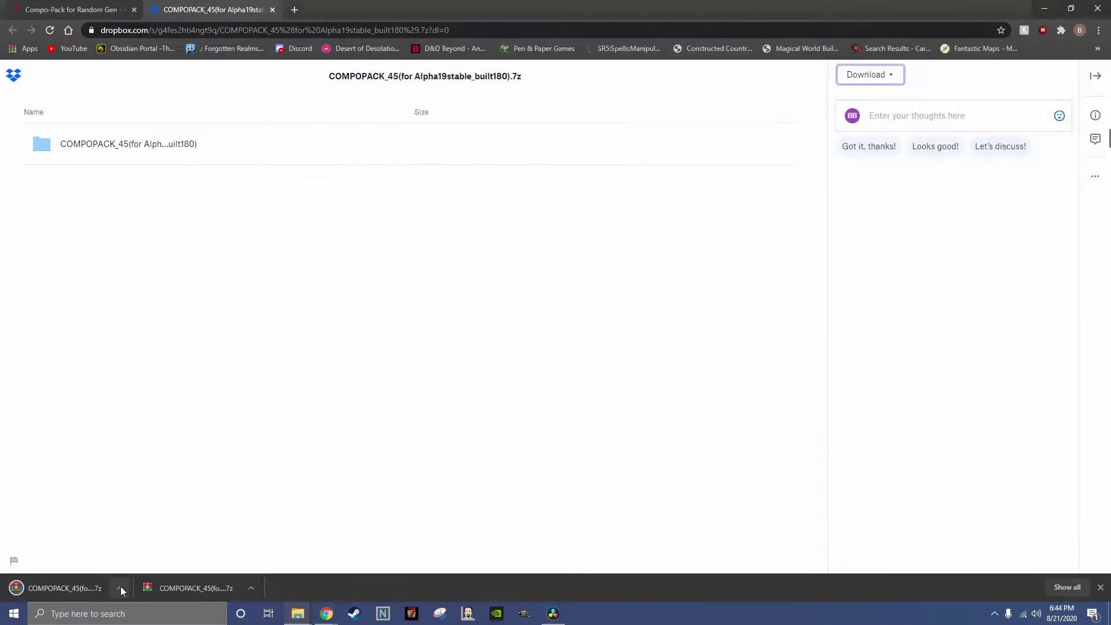
click(121, 588)
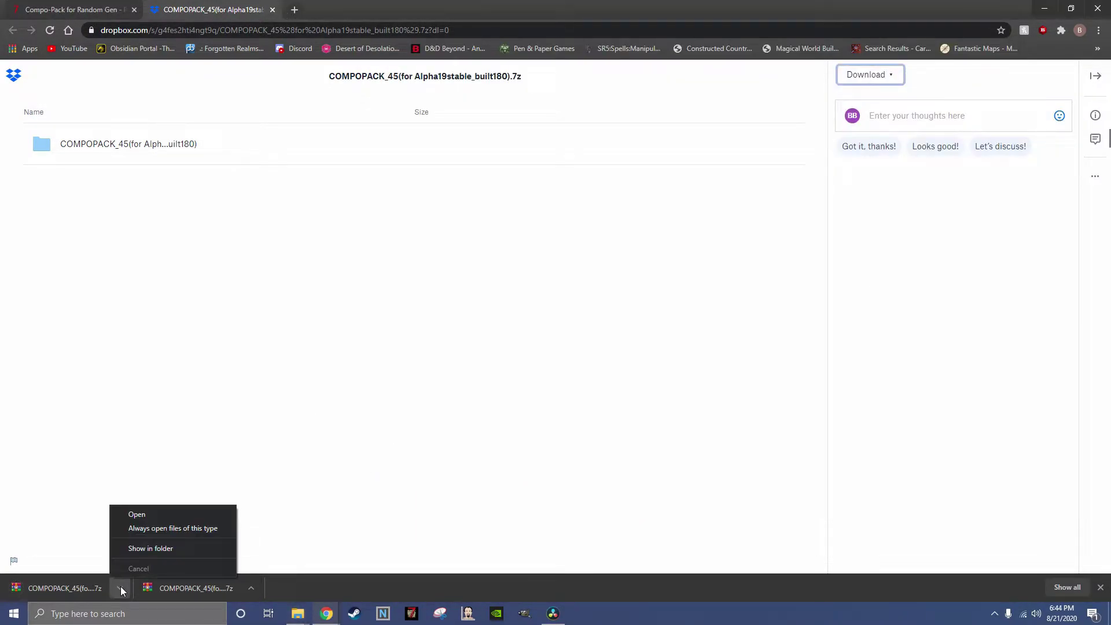
Move the COMPOPACK_45 archive to the desktop and extract it to COMPOPACK_45(for Alpha19stable_built180)\ with WinRAR.
click(144, 552)
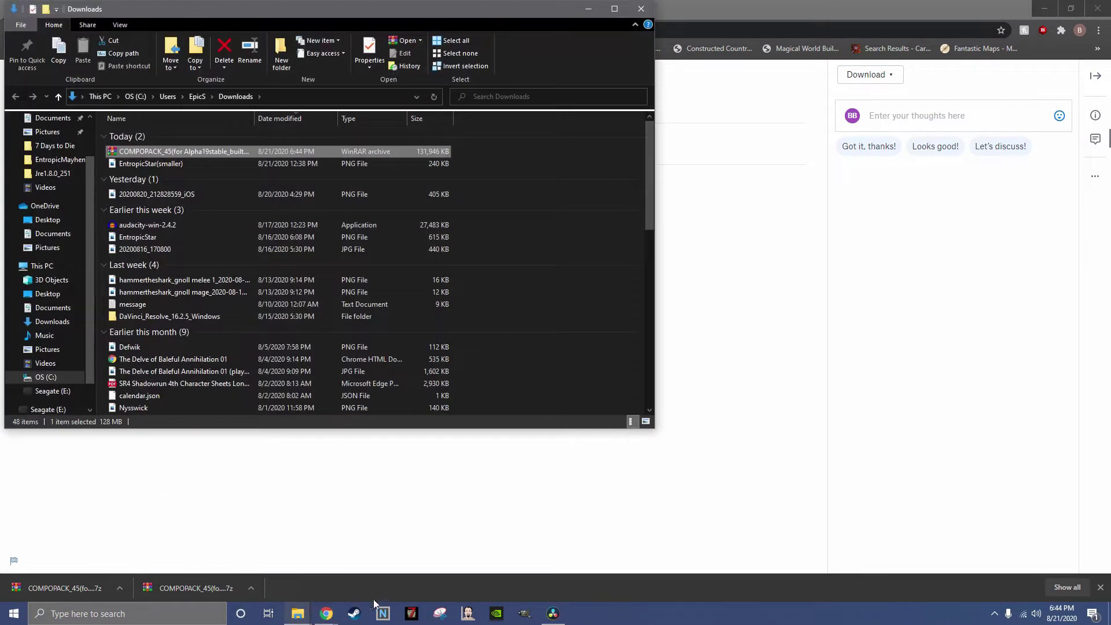
click(1098, 9)
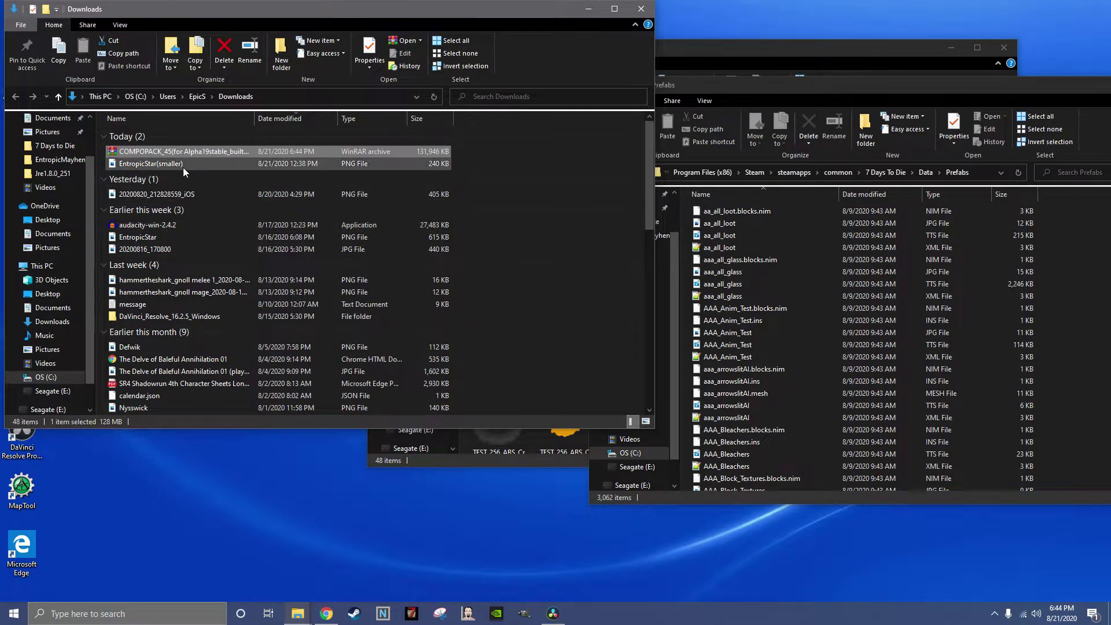
drag(112, 155, 206, 139)
click(642, 10)
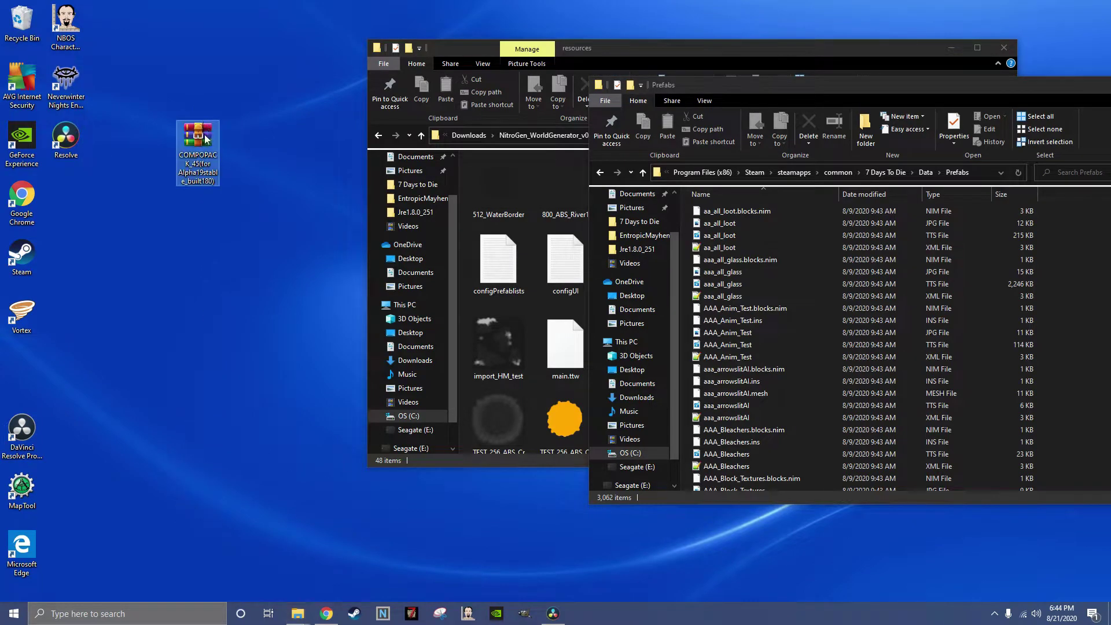
right_click(202, 140)
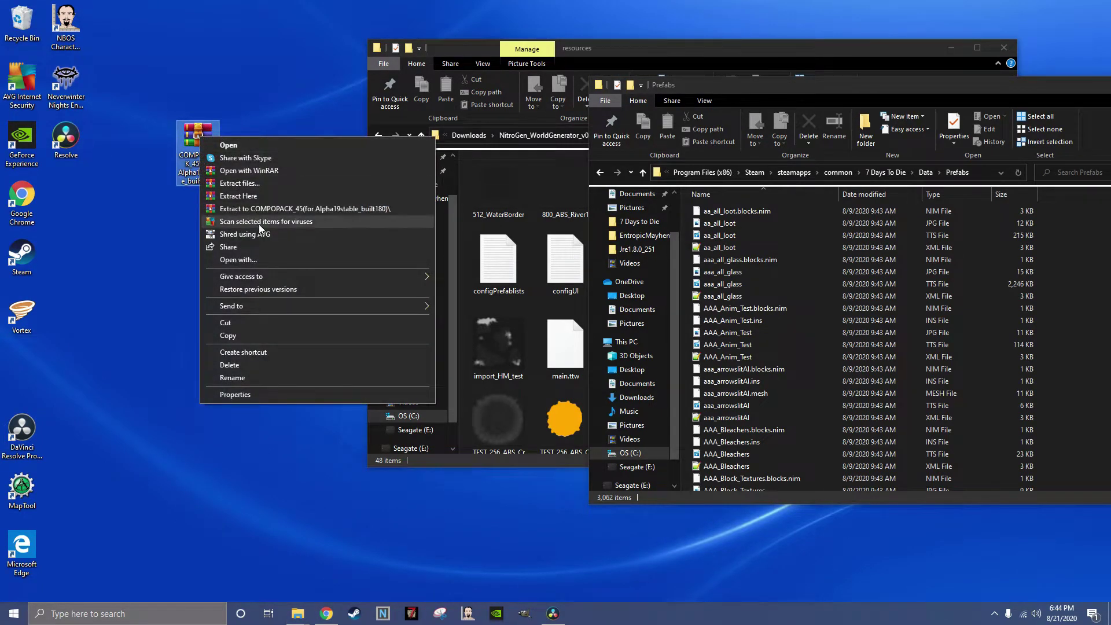
click(248, 208)
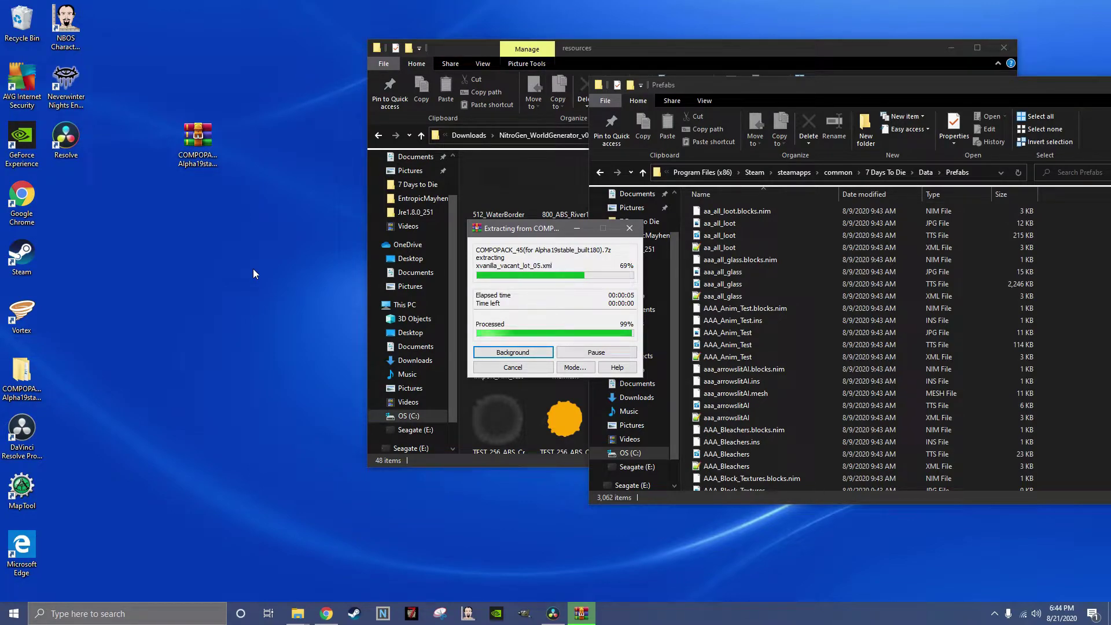
Open the extracted pack's Nitrogen-files folder and select both files.
double_click(19, 376)
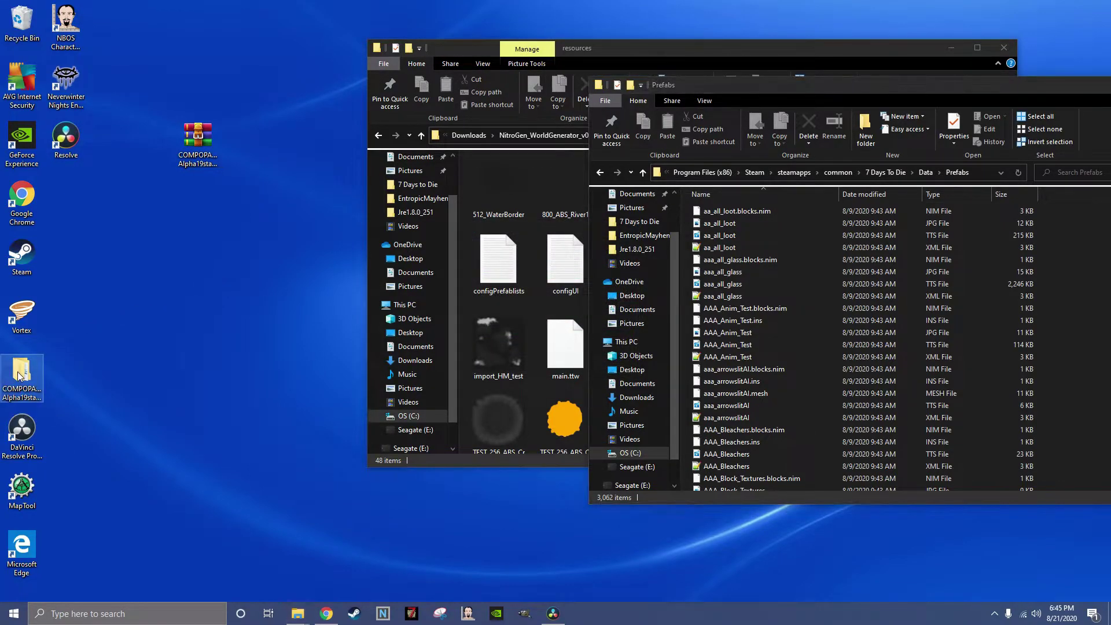
click(147, 149)
double_click(147, 150)
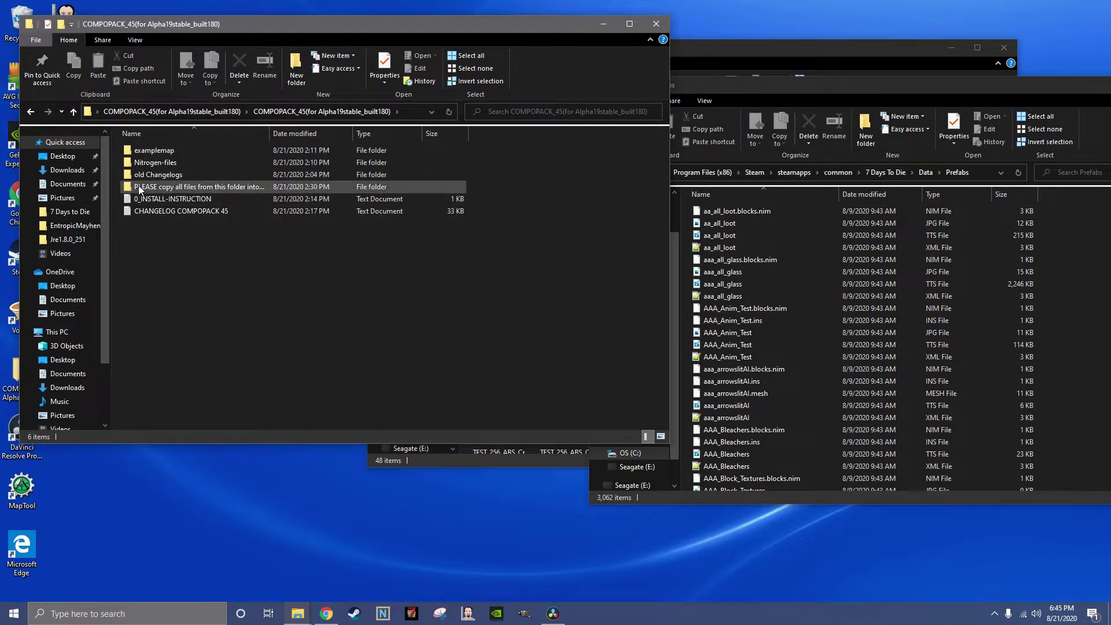
click(132, 164)
double_click(132, 164)
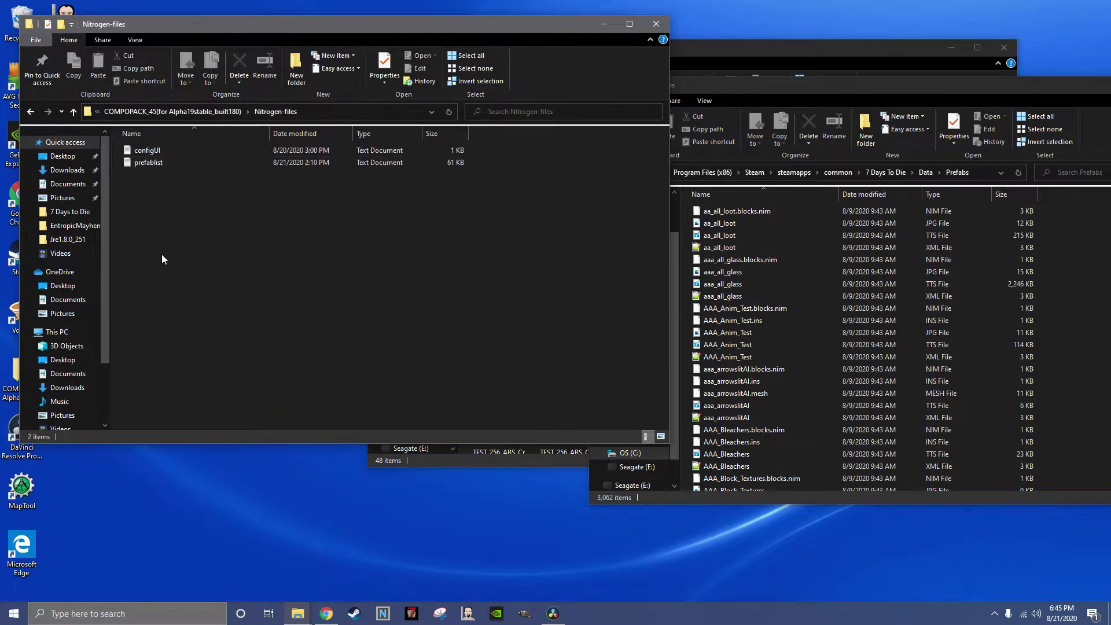
key(ctrl+a)
Move configUI and prefablist into NitroGen's resources folder, replacing the existing copies.
click(803, 50)
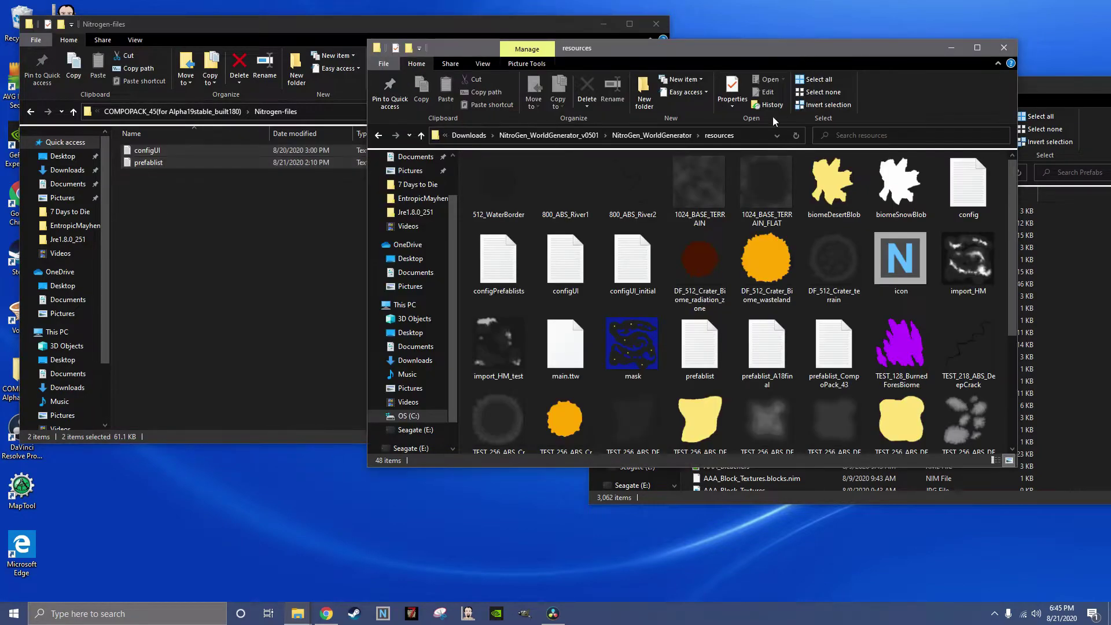
click(191, 245)
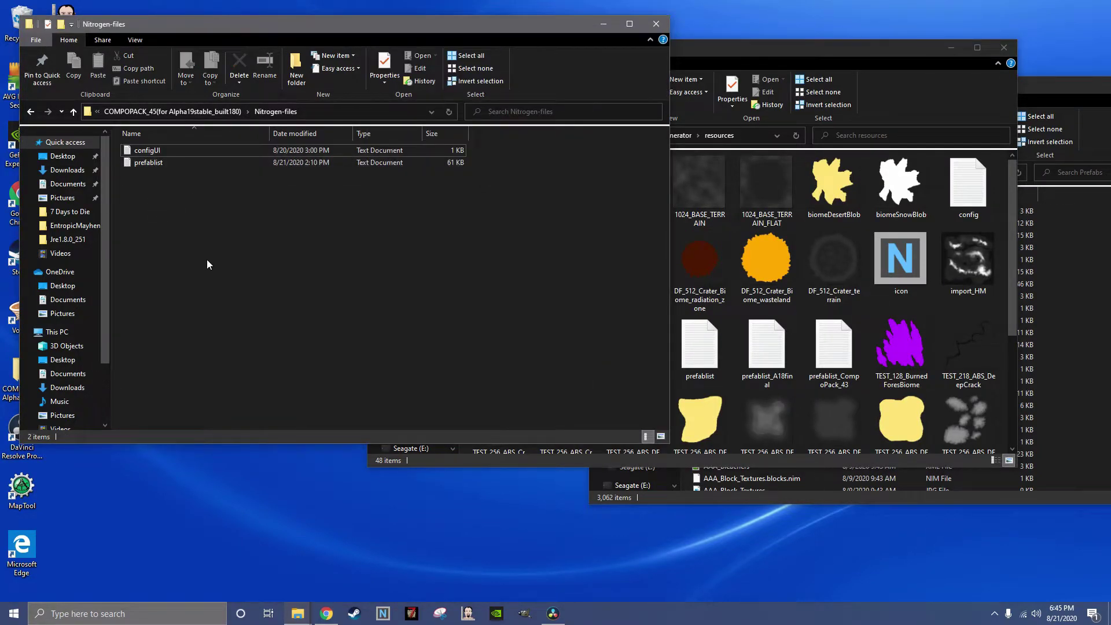
drag(207, 260, 949, 342)
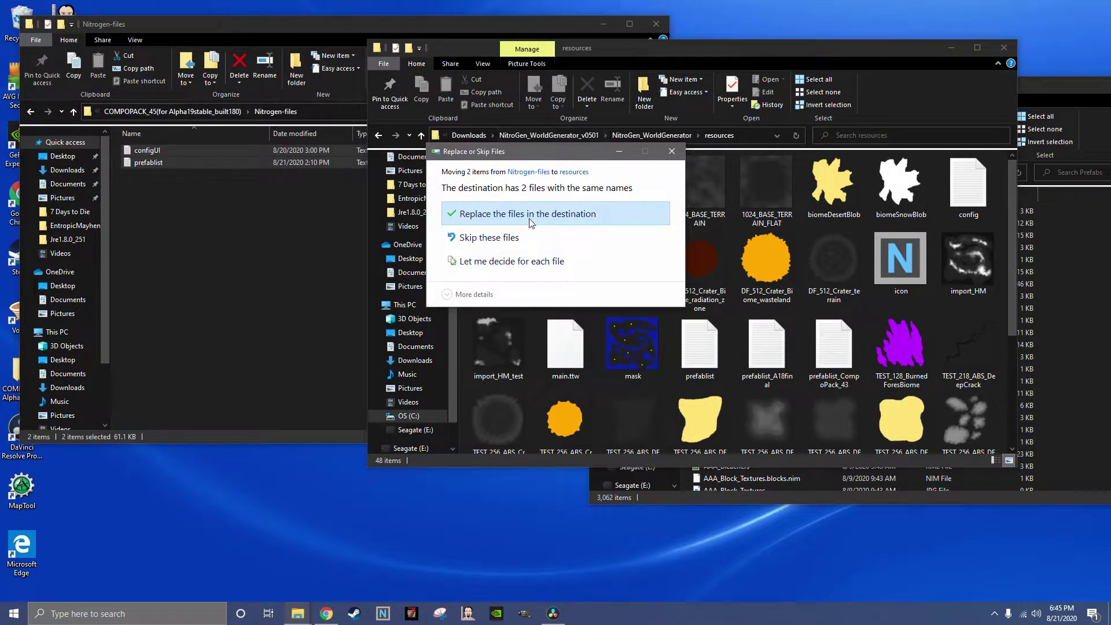
click(532, 218)
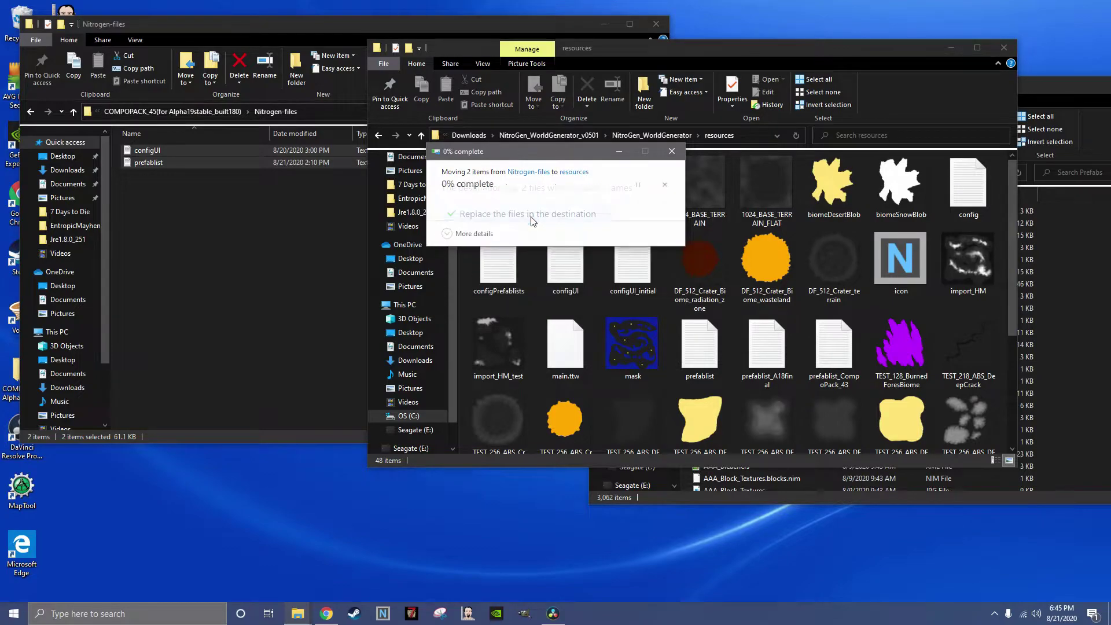
click(258, 303)
key(alt+Up)
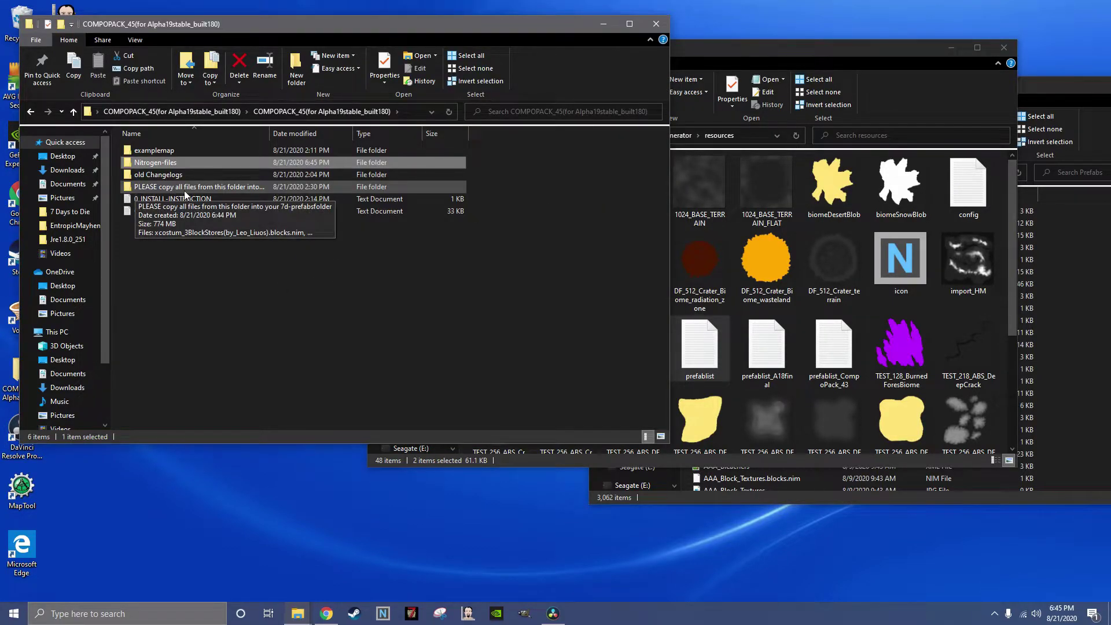
Open the PLEASE copy folder and cut all 4,485 prefab files.
double_click(231, 187)
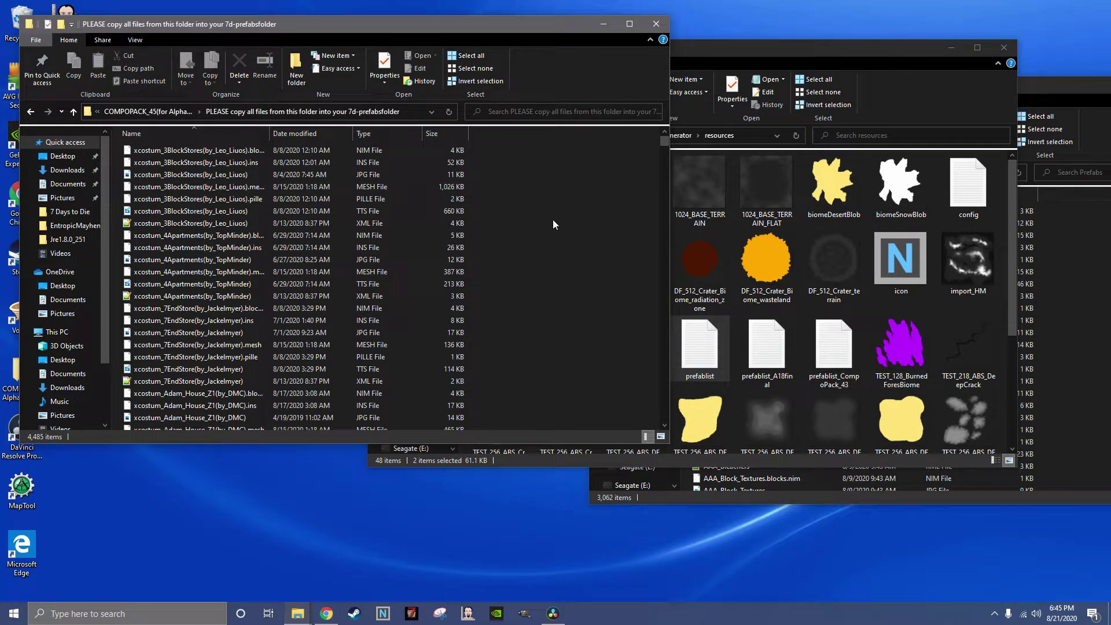
key(ctrl+a)
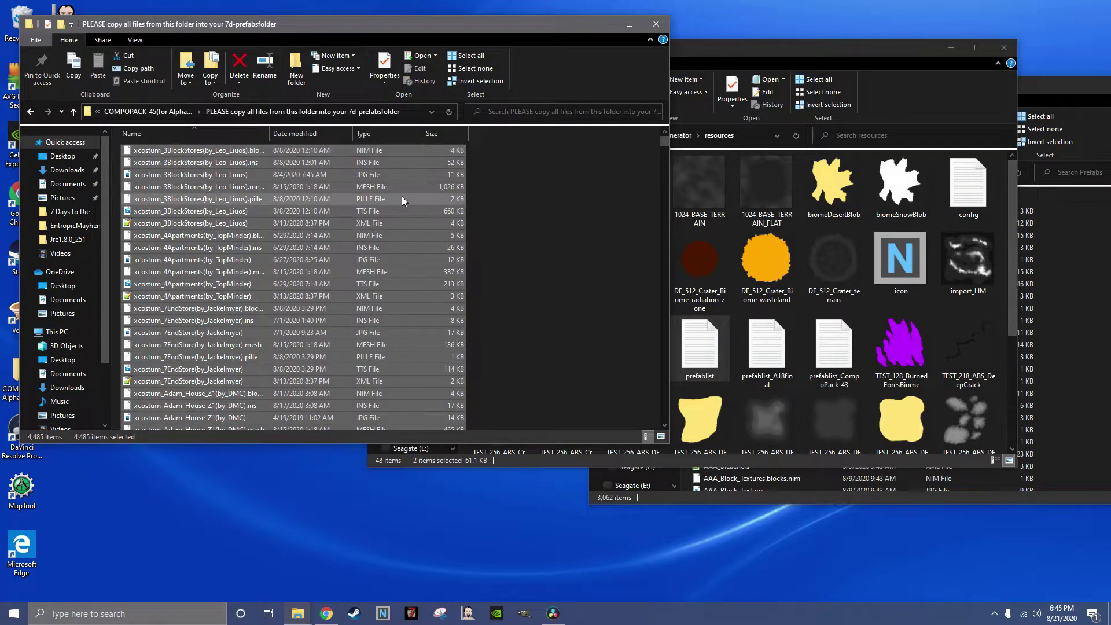
right_click(401, 197)
click(435, 332)
Paste the prefabs into Data\Prefabs, replacing 38 duplicates, and close the Explorer windows.
click(659, 24)
drag(969, 55, 681, 76)
click(714, 67)
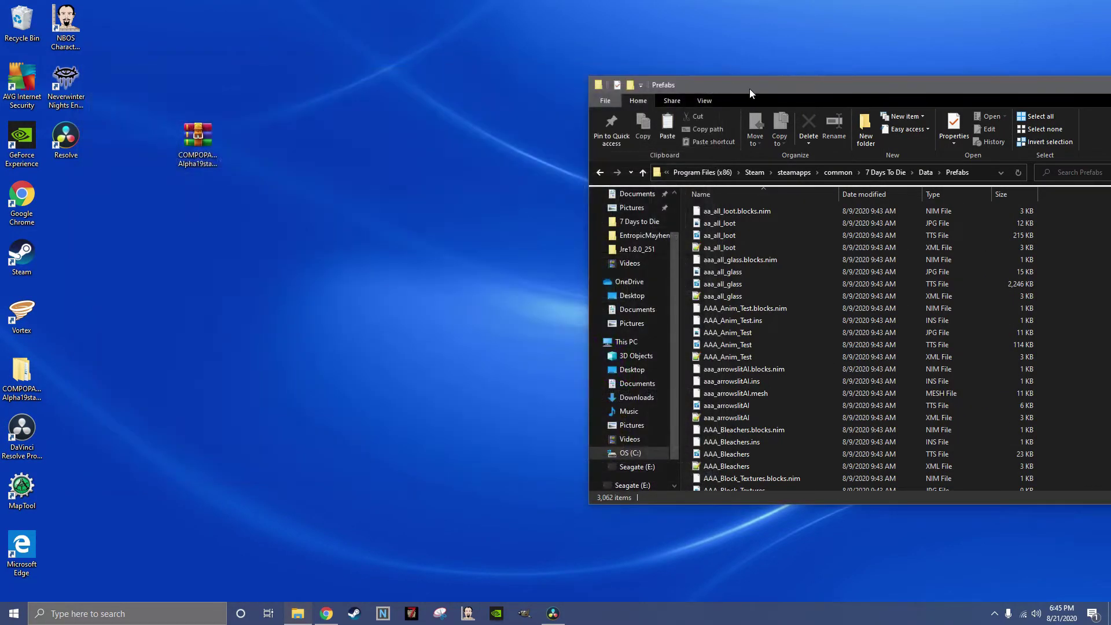
drag(749, 89, 344, 55)
right_click(687, 227)
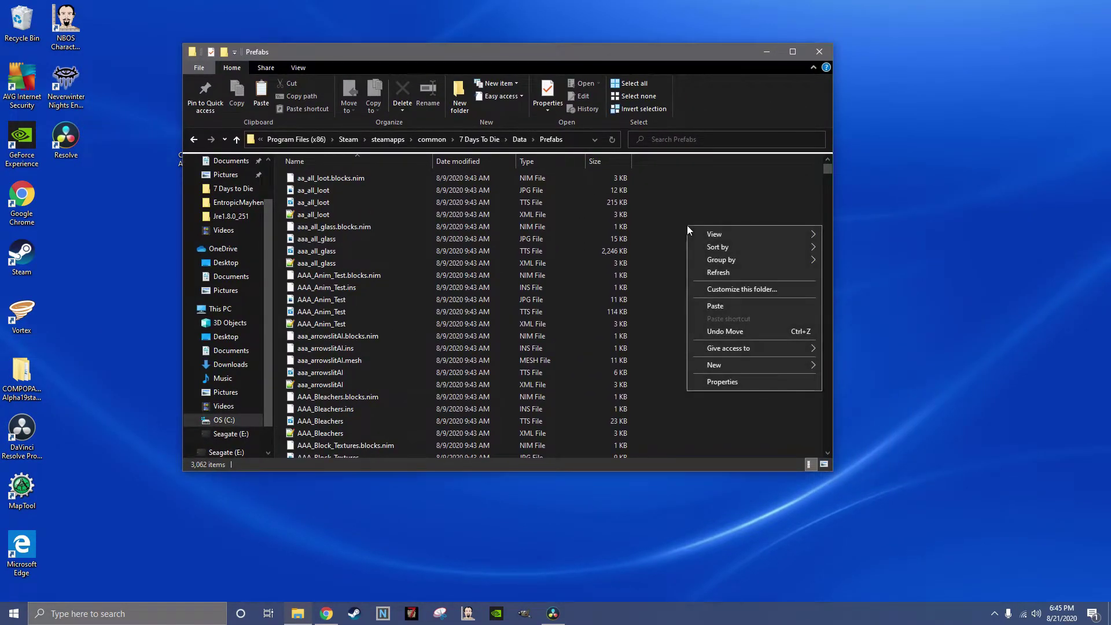
click(723, 306)
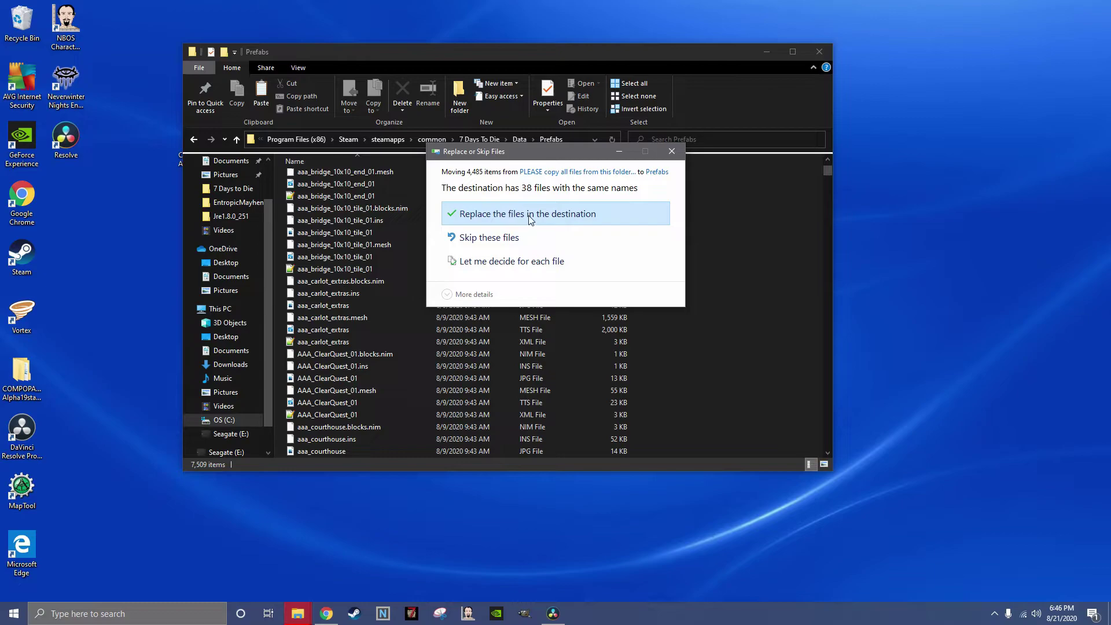
click(500, 215)
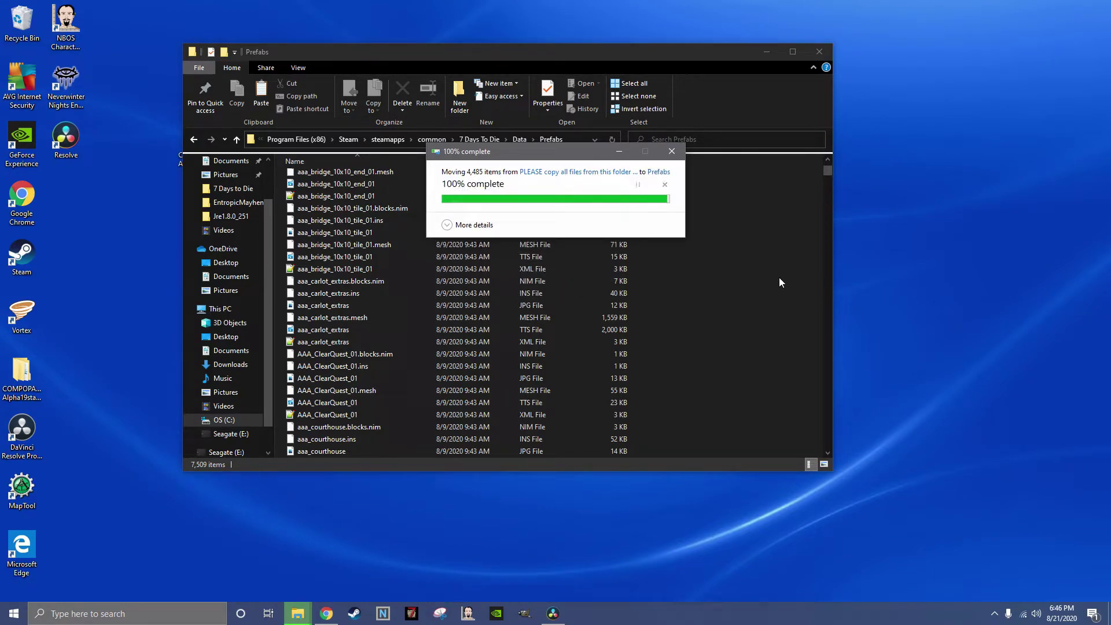
click(823, 50)
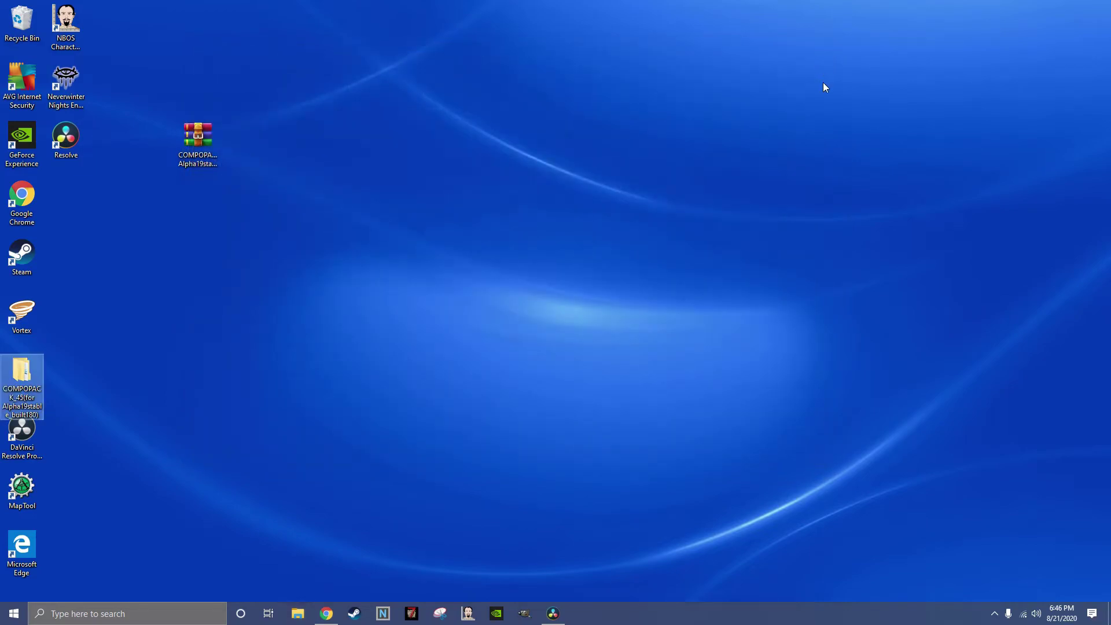
Relaunch NitroGen, keep the prefab list on A19 Vanilla (default), and reposition the window.
click(382, 617)
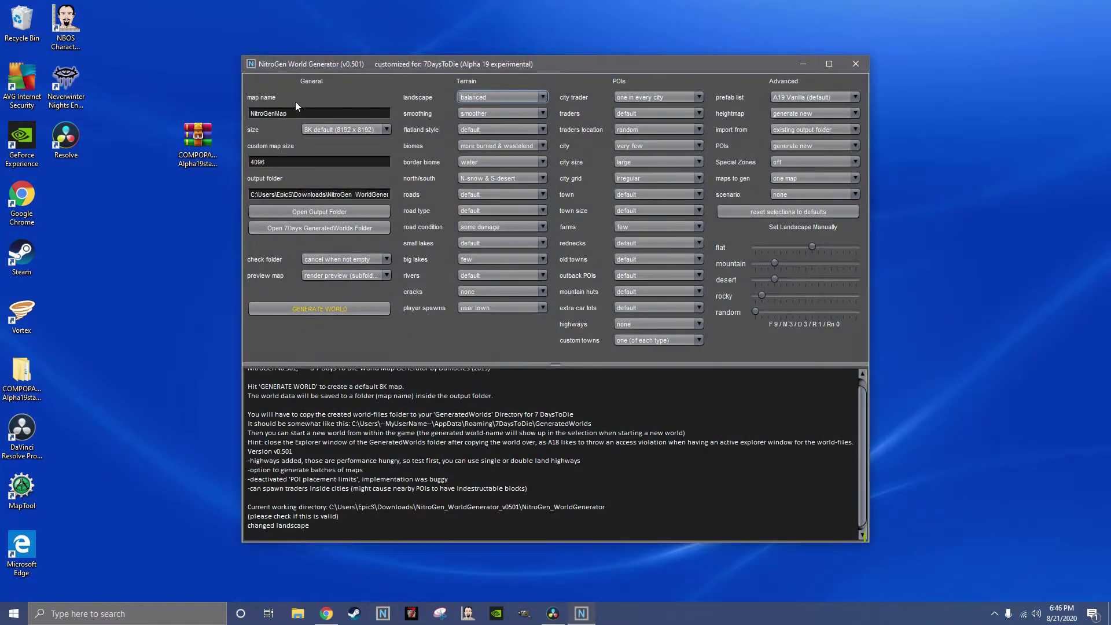
click(818, 97)
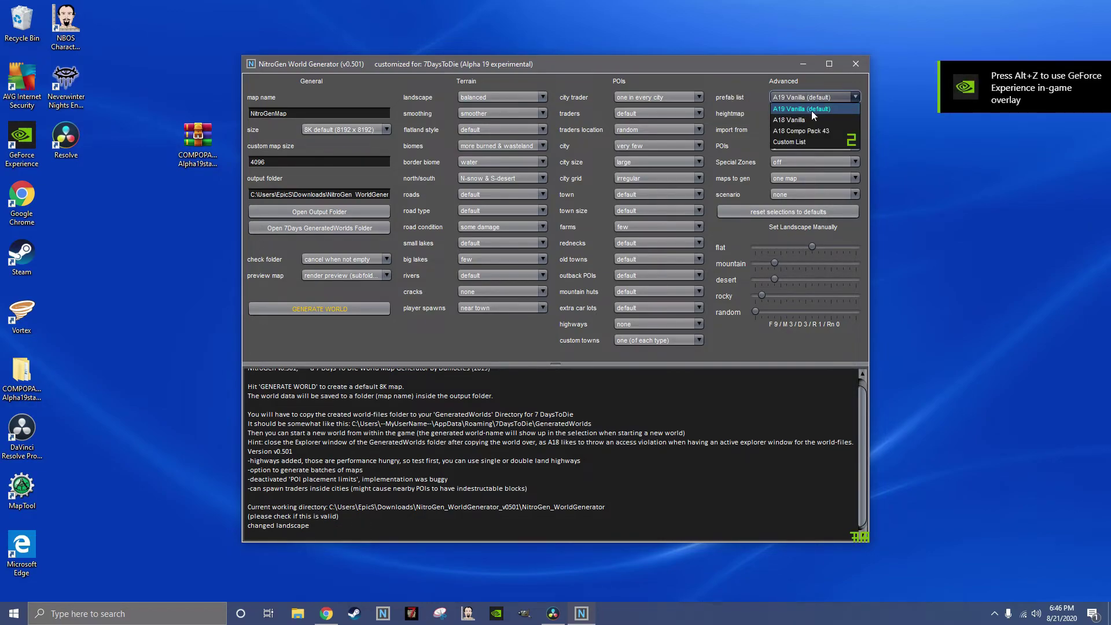
click(756, 94)
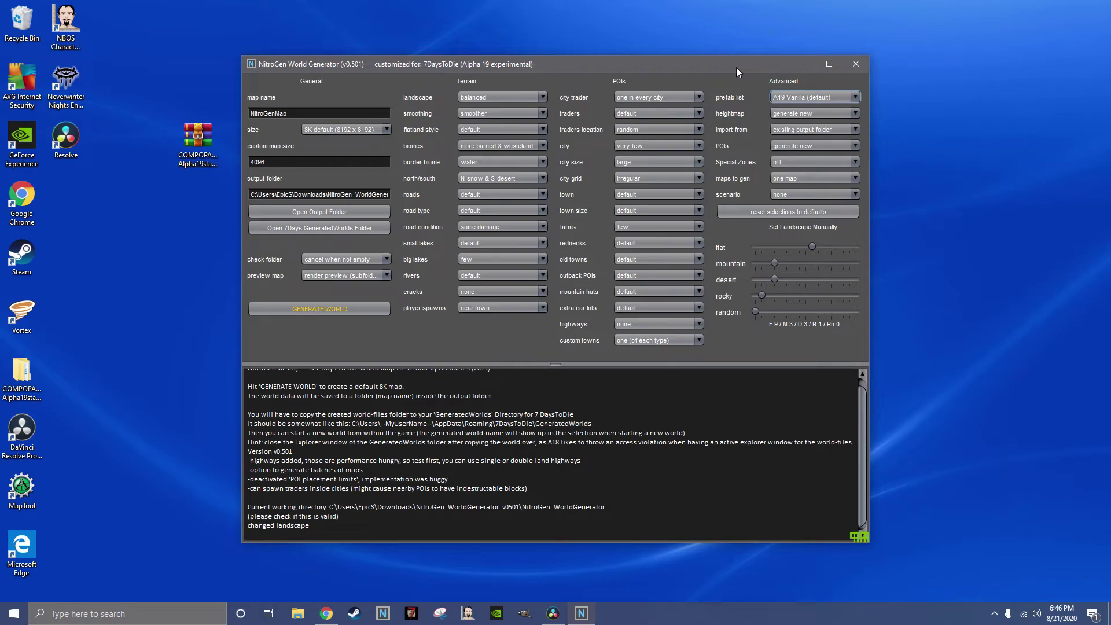
drag(737, 67, 692, 34)
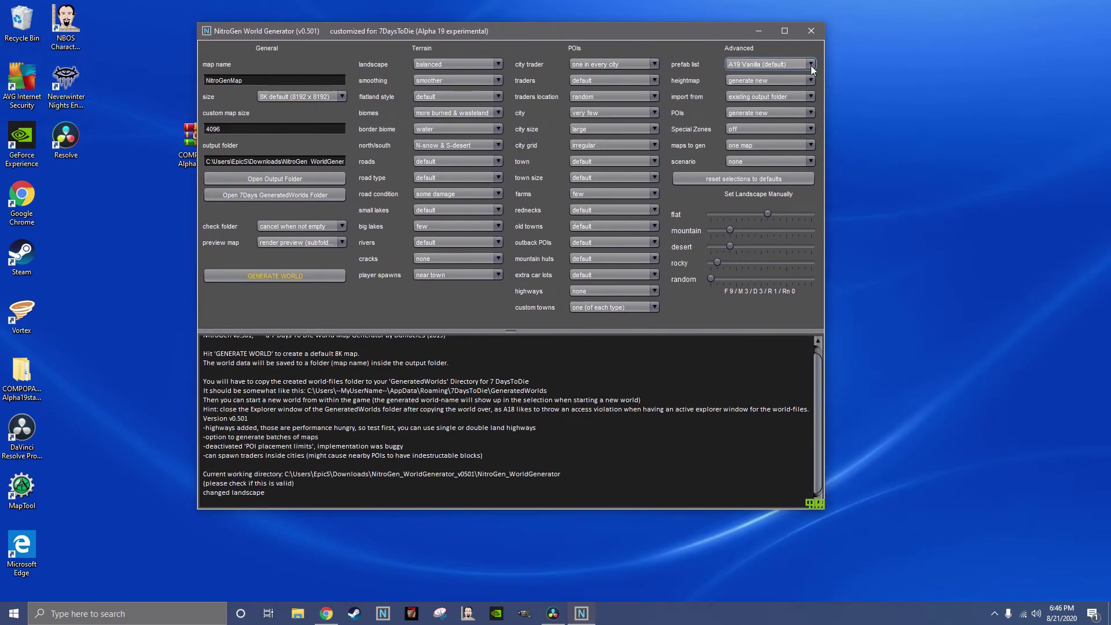
drag(825, 138, 900, 138)
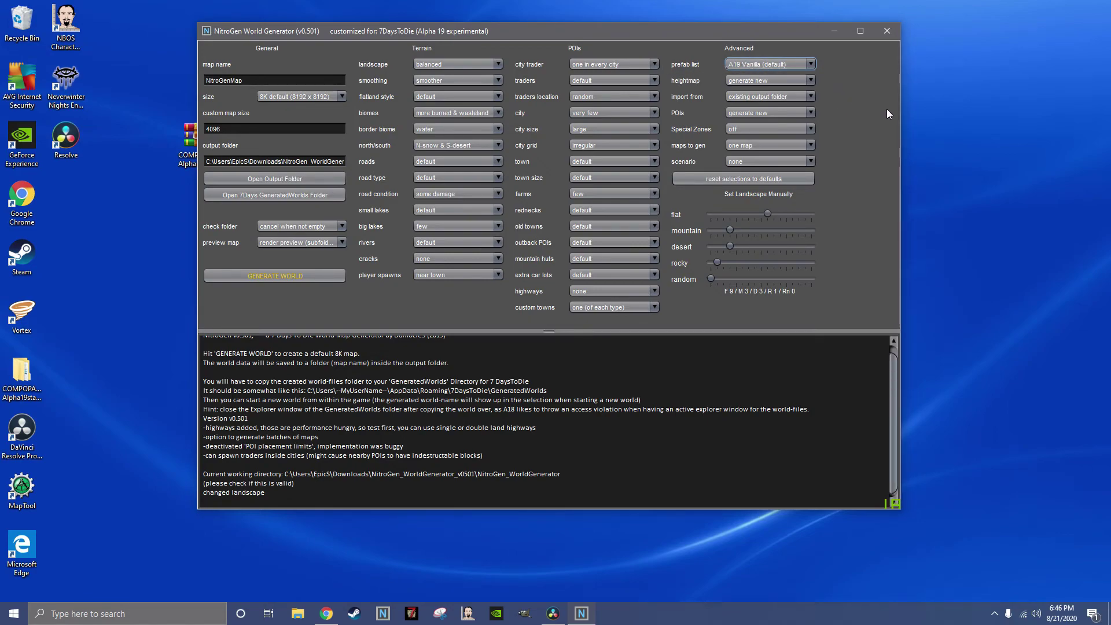
drag(901, 108, 854, 109)
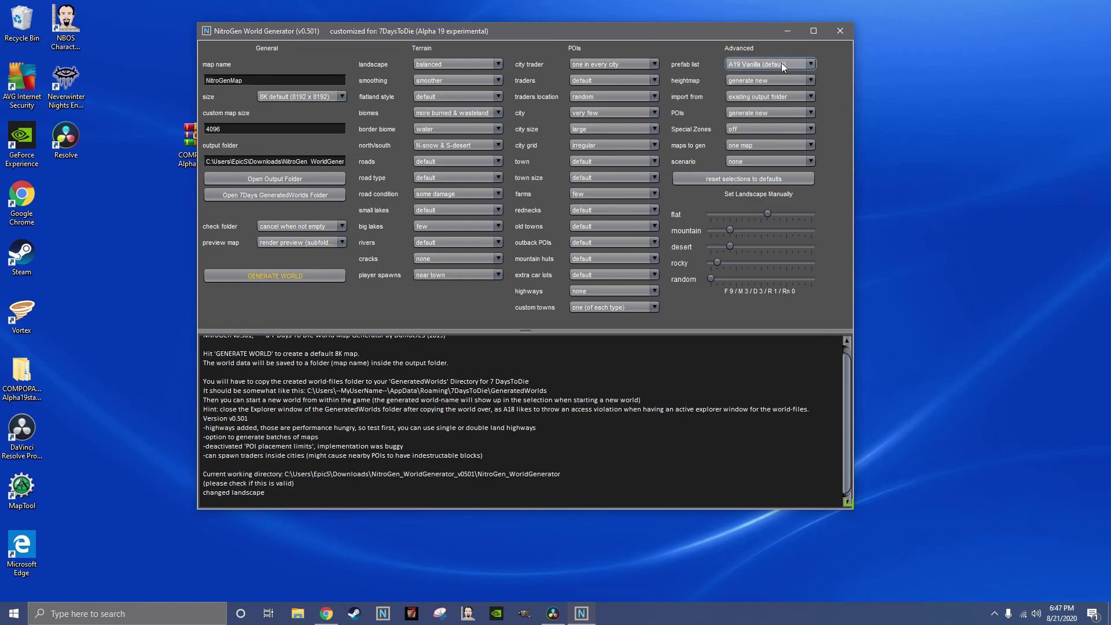